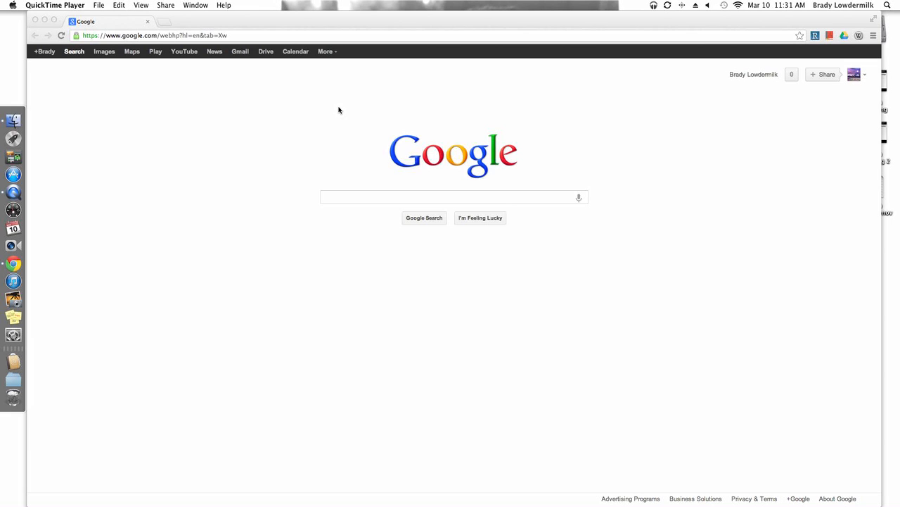
Open Google Groups from Google's full product list and switch to the new Google Groups version.
click(326, 52)
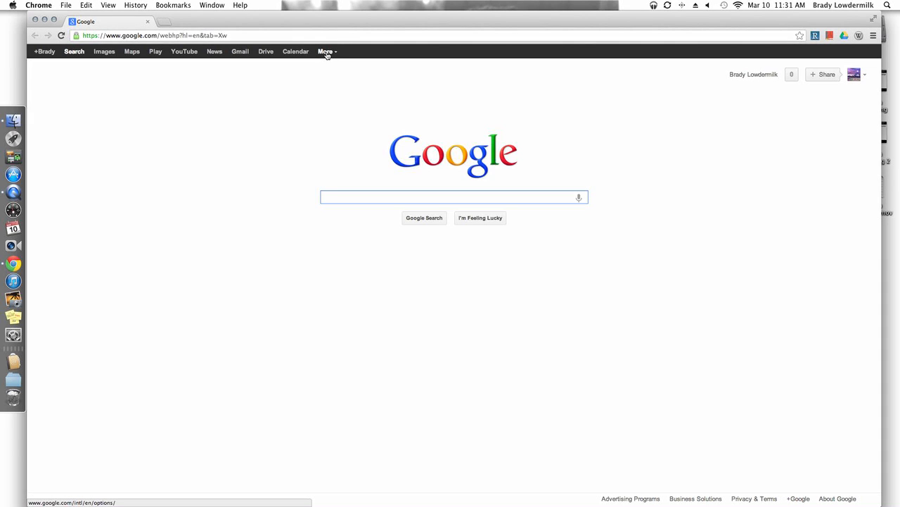
click(325, 53)
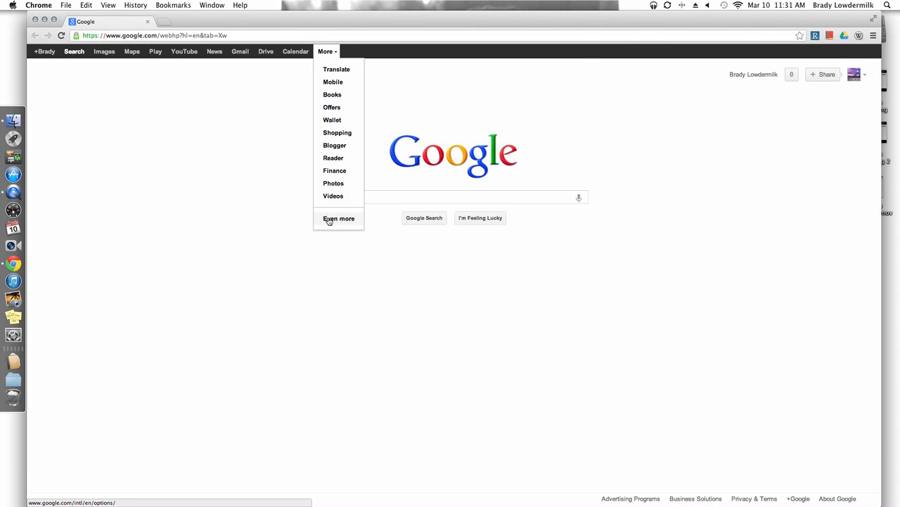
click(329, 218)
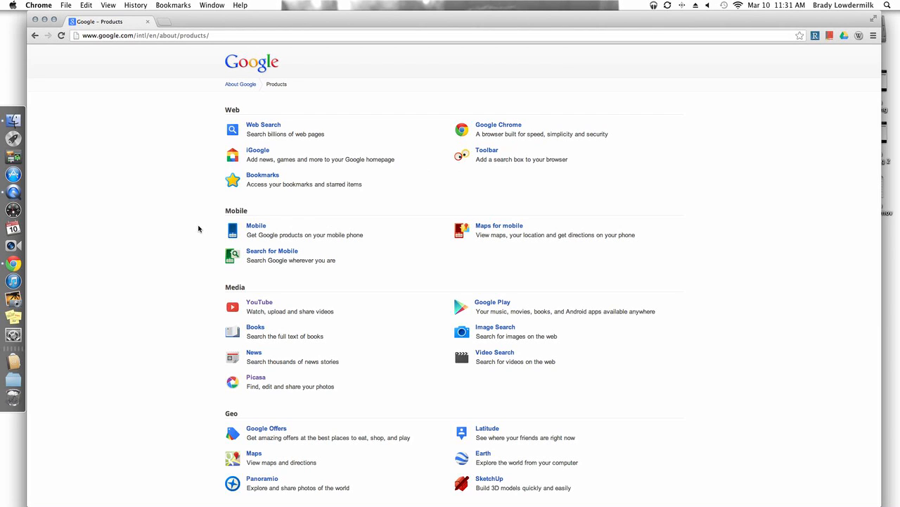
scroll(199, 229, down, 1)
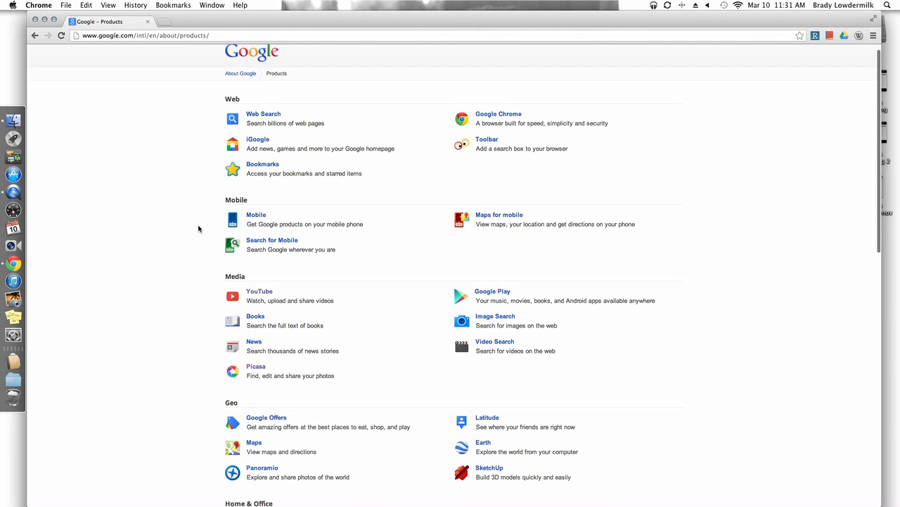
scroll(199, 229, down, 4)
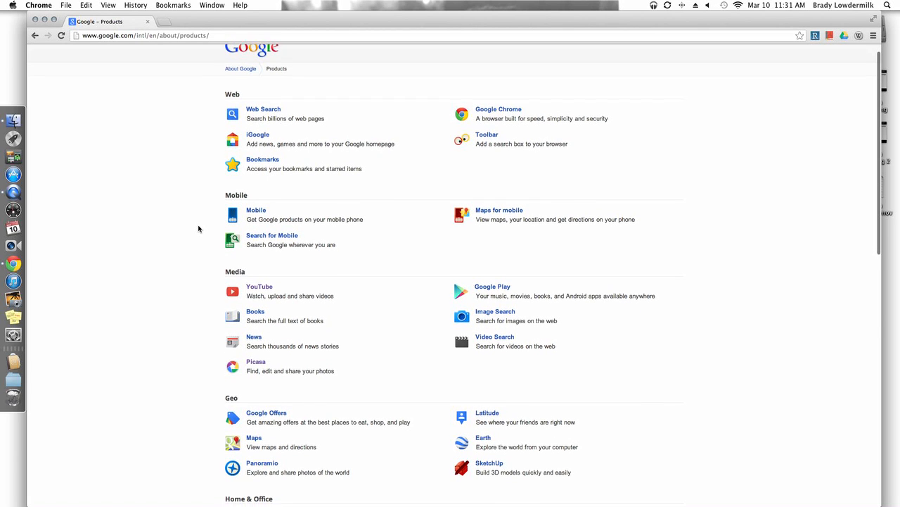
scroll(199, 229, down, 1)
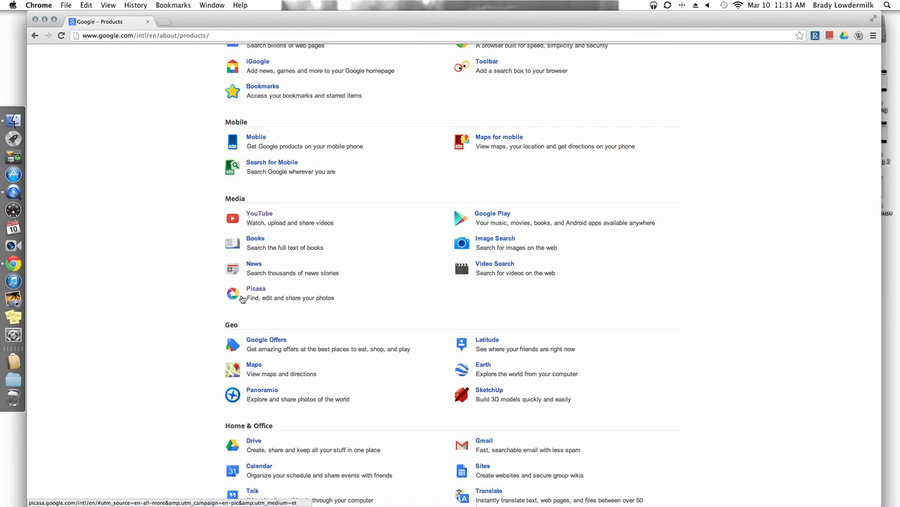
scroll(168, 361, down, 10)
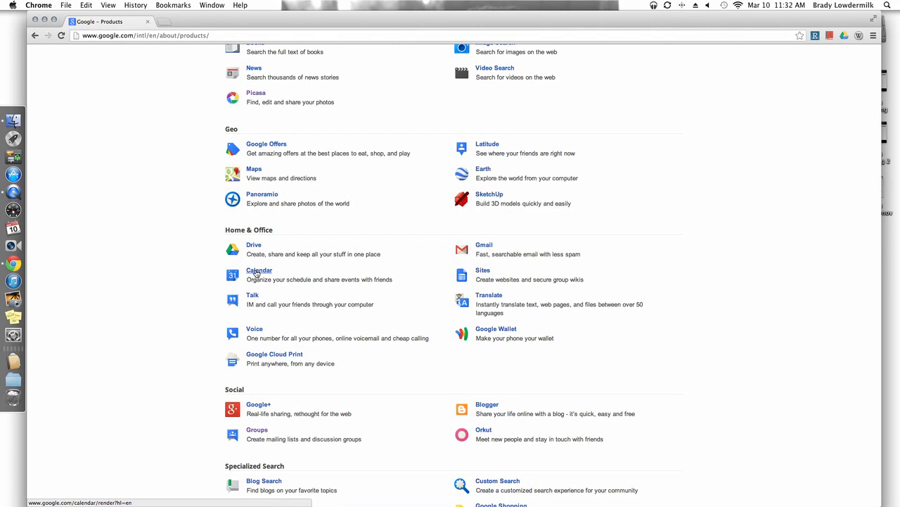
scroll(179, 359, down, 3)
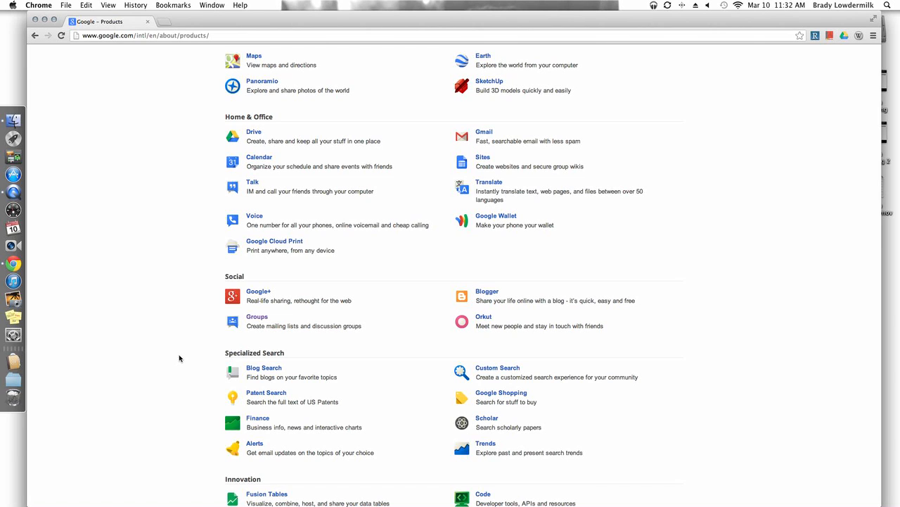
click(261, 320)
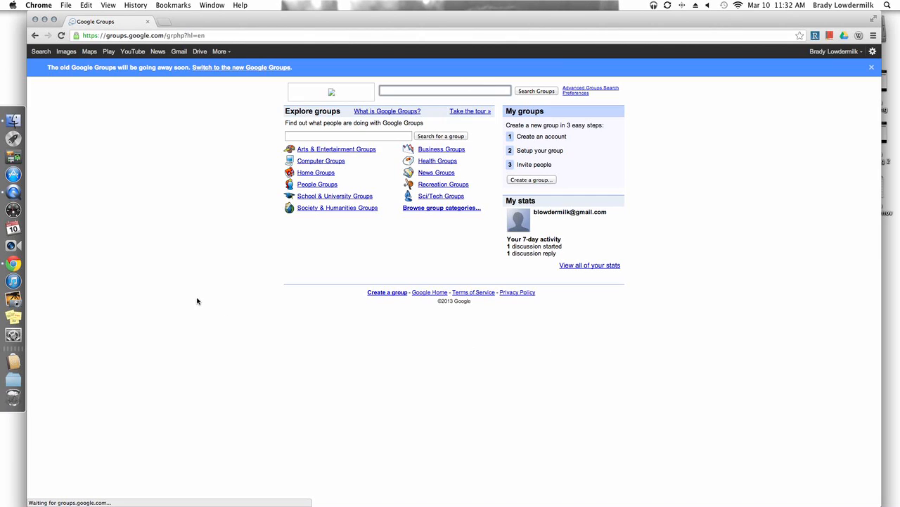
click(207, 69)
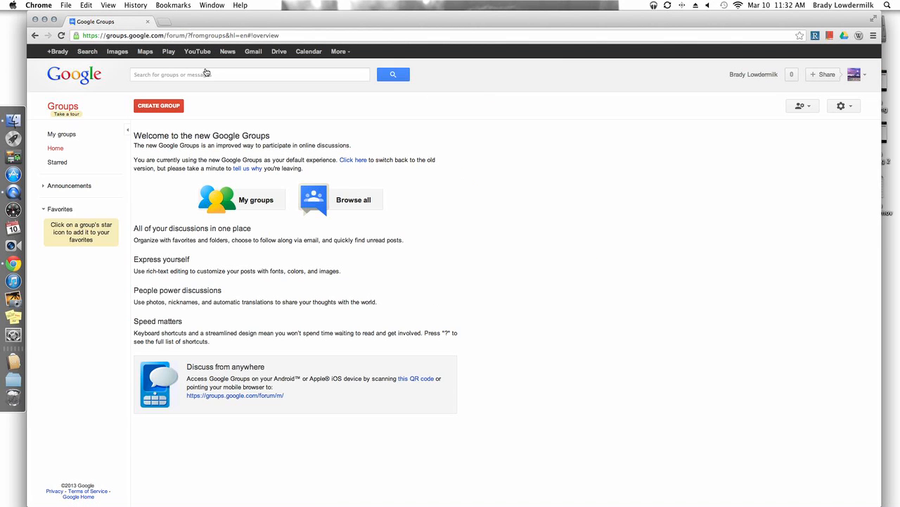
Start creating a new group and name it "Enhance Student Voice".
click(161, 106)
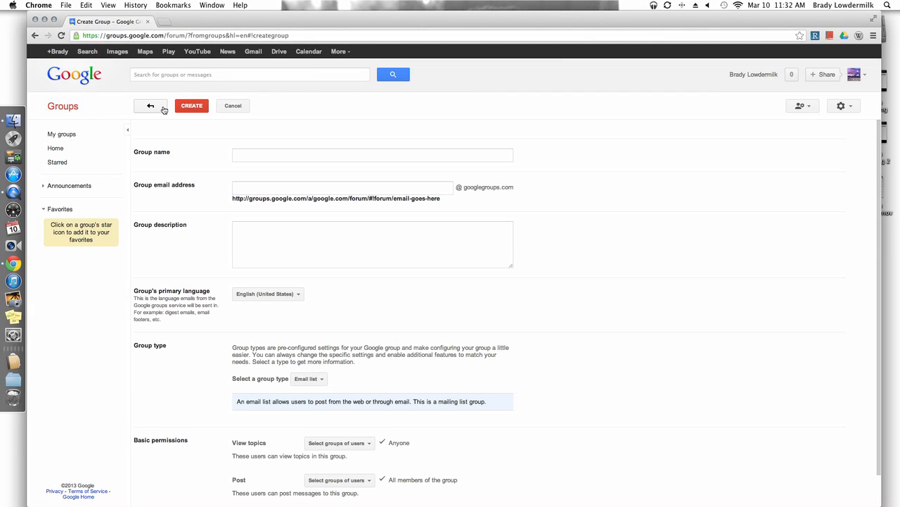
click(272, 158)
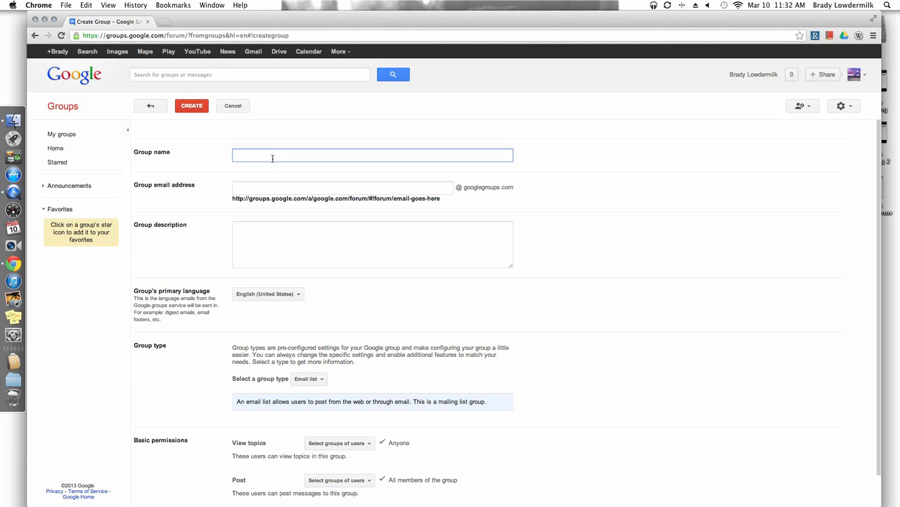
text(En)
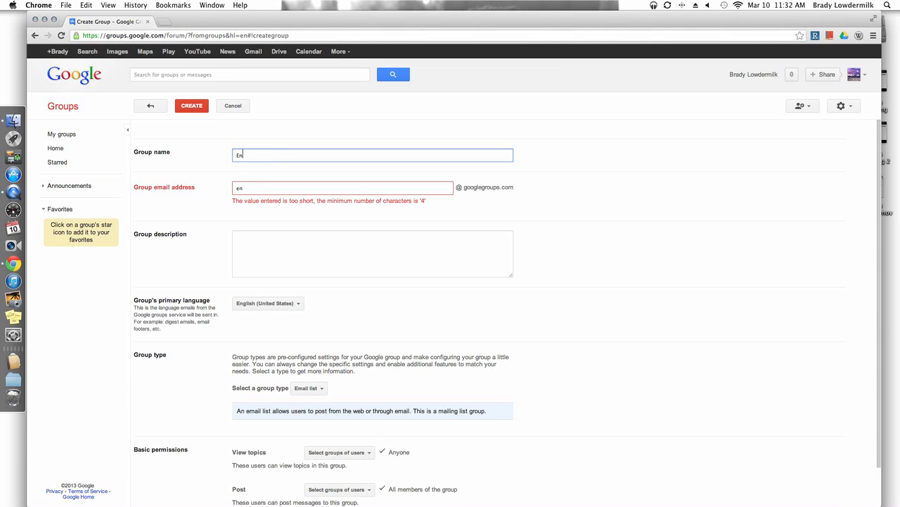
text(hance S)
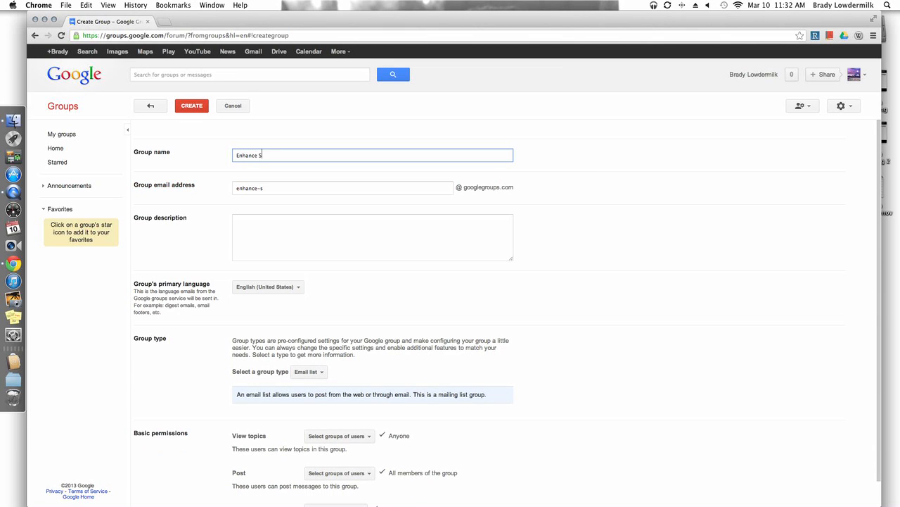
text(tudent Voice)
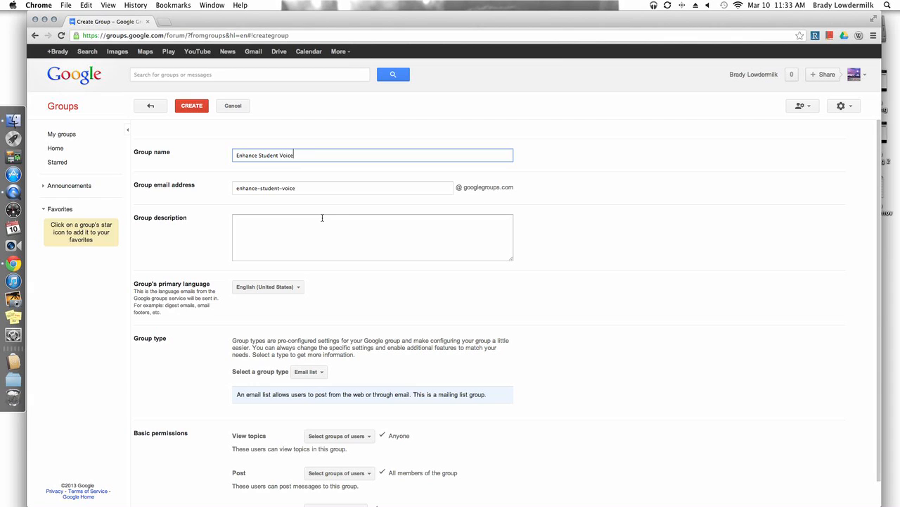
Enter "MSMC Workshop 3/16." as the group description.
click(294, 236)
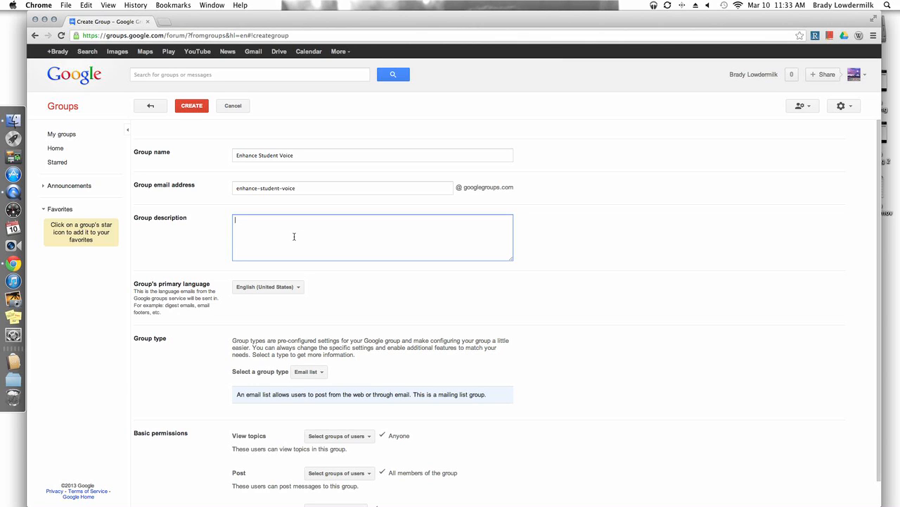
text(MS)
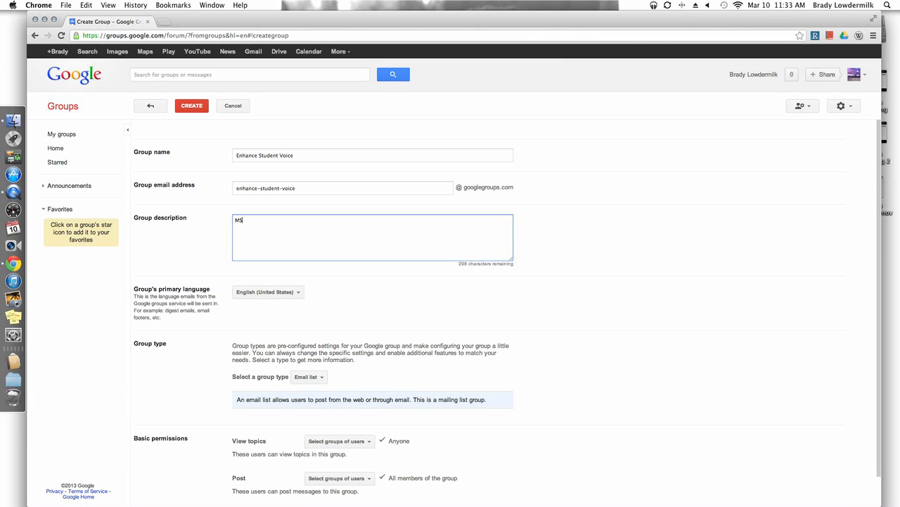
text(MC Workshop 3/16.)
Review the available group types and set the new group's type to Web forum.
scroll(198, 396, down, 2)
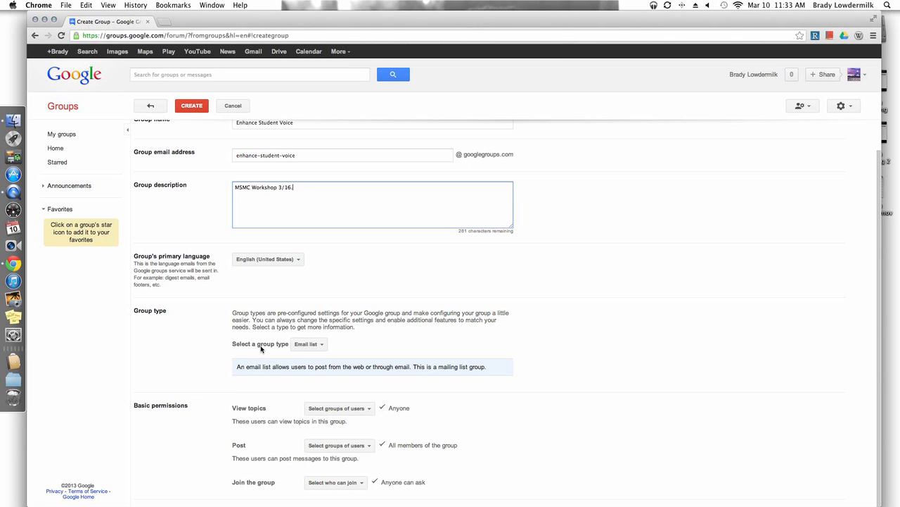
click(320, 347)
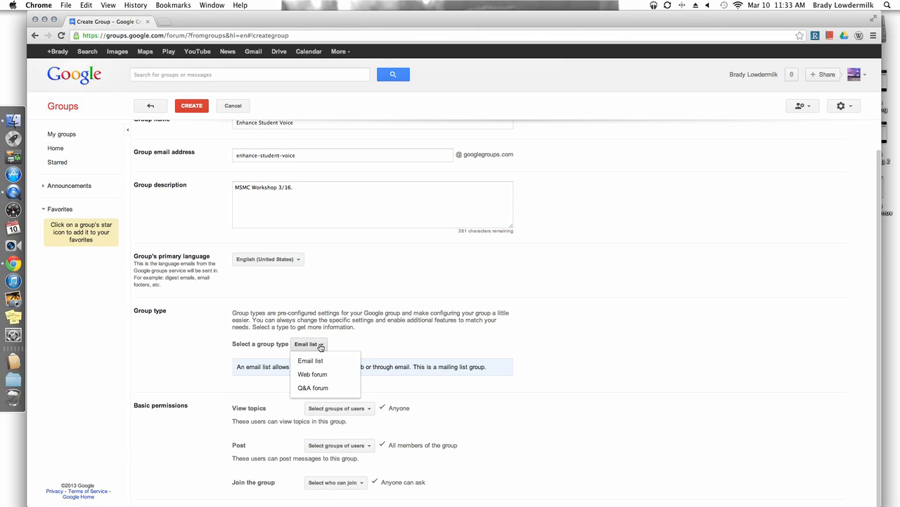
click(384, 351)
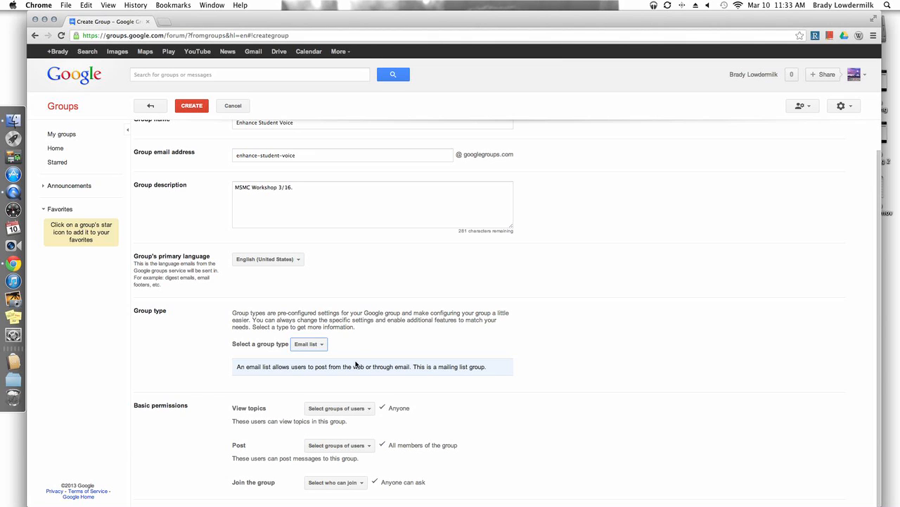
click(323, 346)
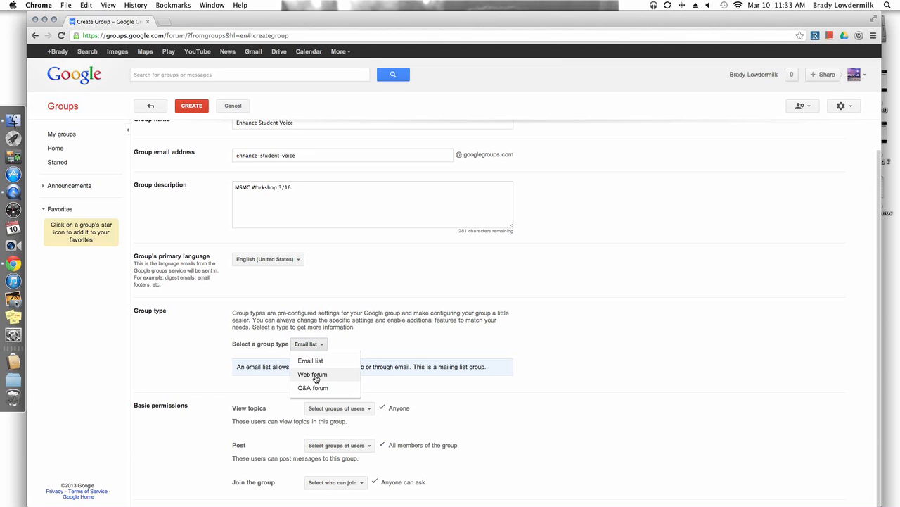
click(314, 374)
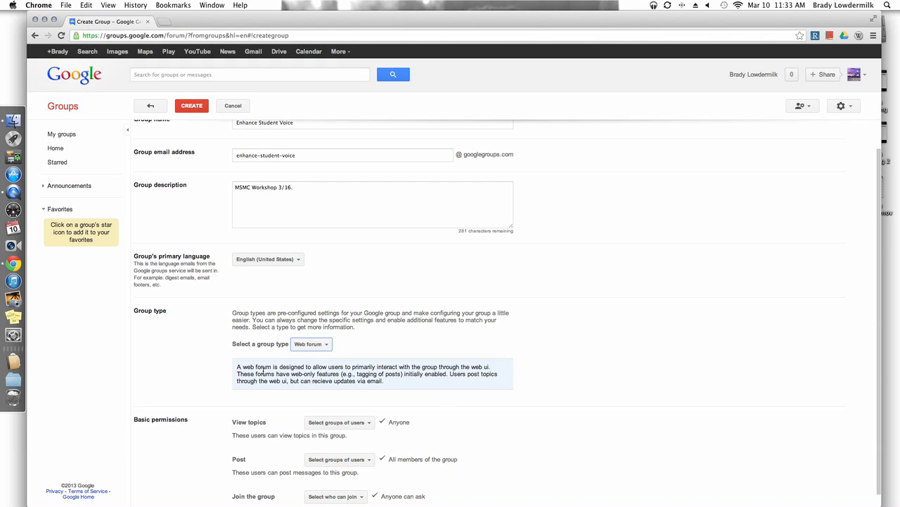
Try Q&A forum as the group type to read its description, and return to Web forum.
click(310, 344)
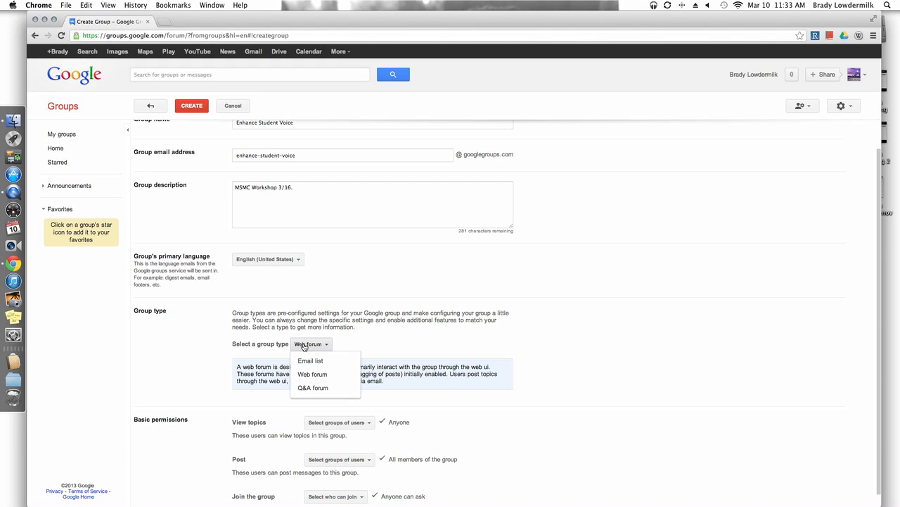
click(309, 390)
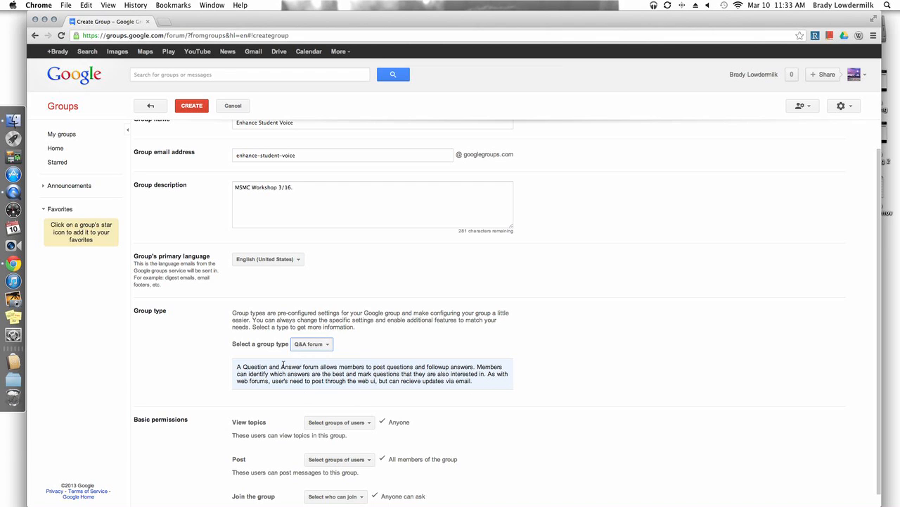
click(314, 346)
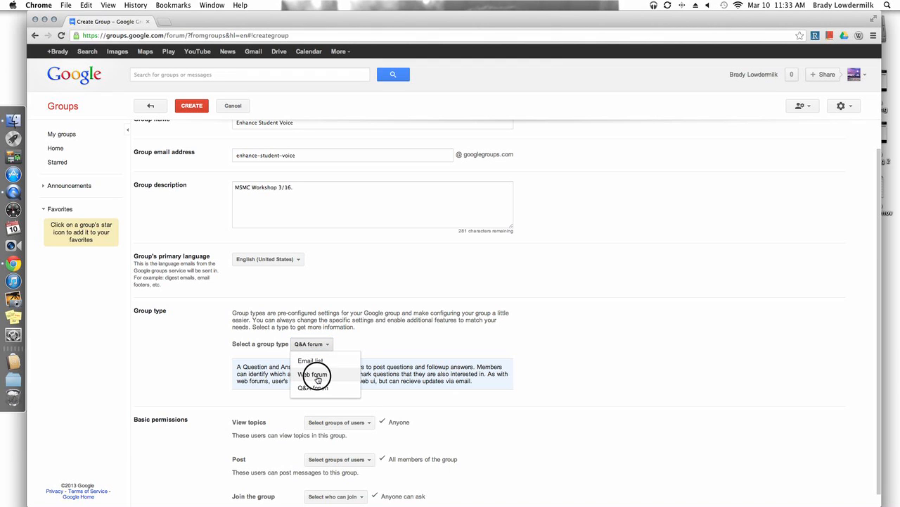
click(314, 375)
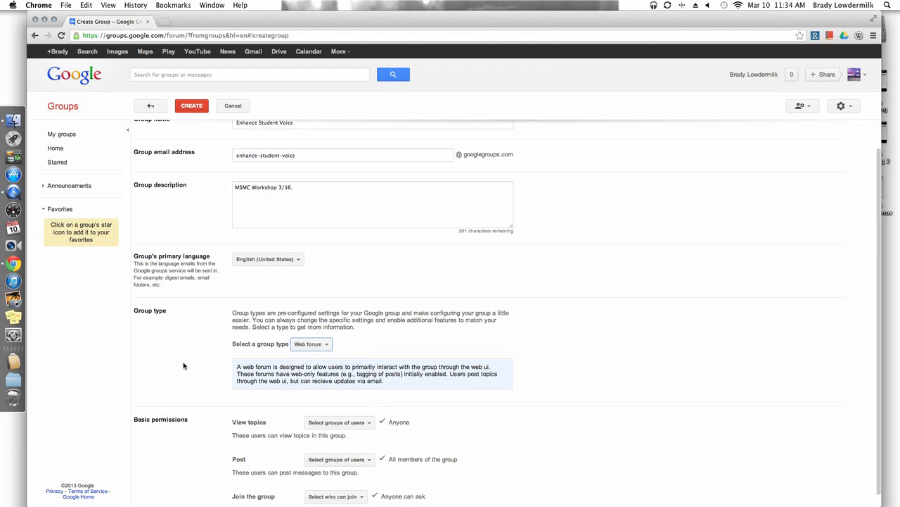
Restrict viewing topics to all members of the group by removing Anyone, and check the options for who can post.
scroll(184, 365, down, 1)
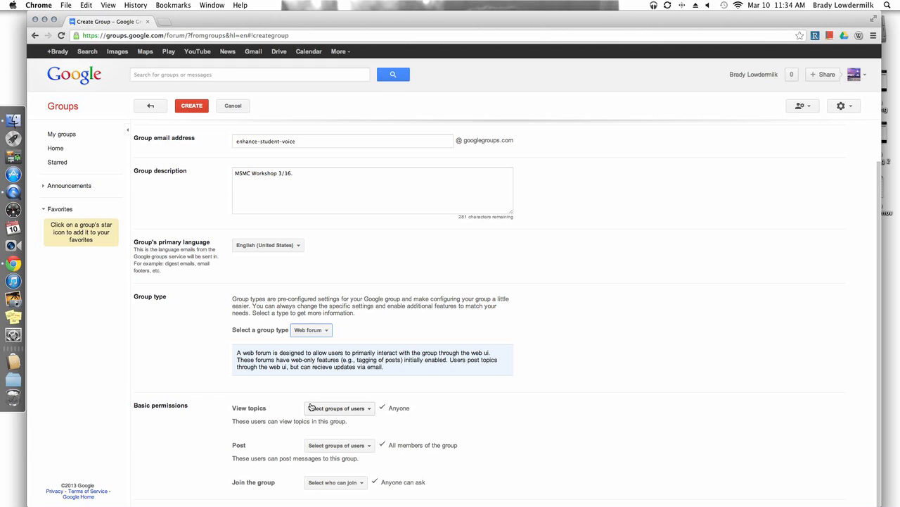
click(356, 414)
click(333, 455)
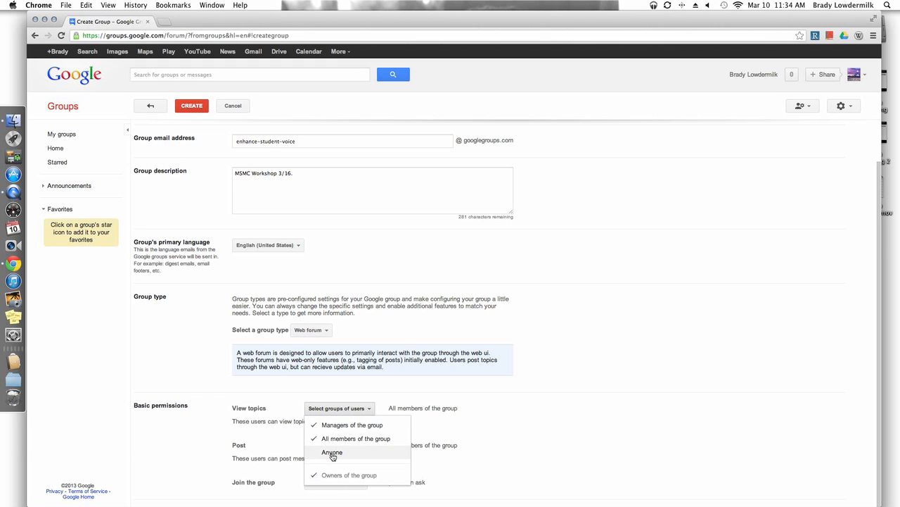
click(476, 420)
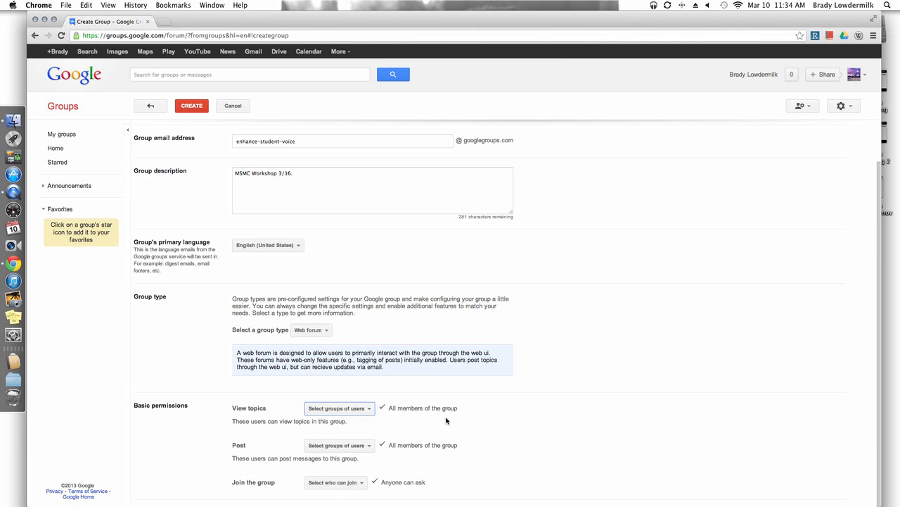
click(369, 446)
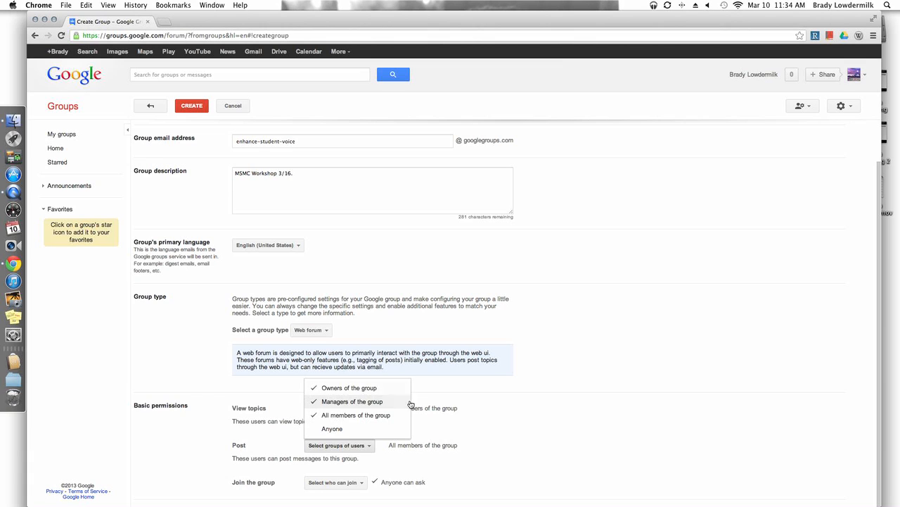
click(482, 458)
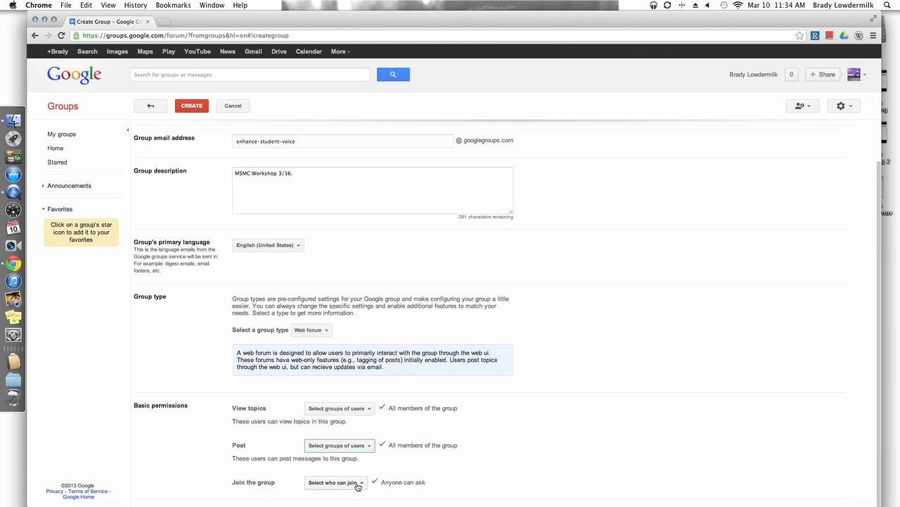
Allow only invited users to join the group and submit the form to create it.
click(356, 484)
click(346, 452)
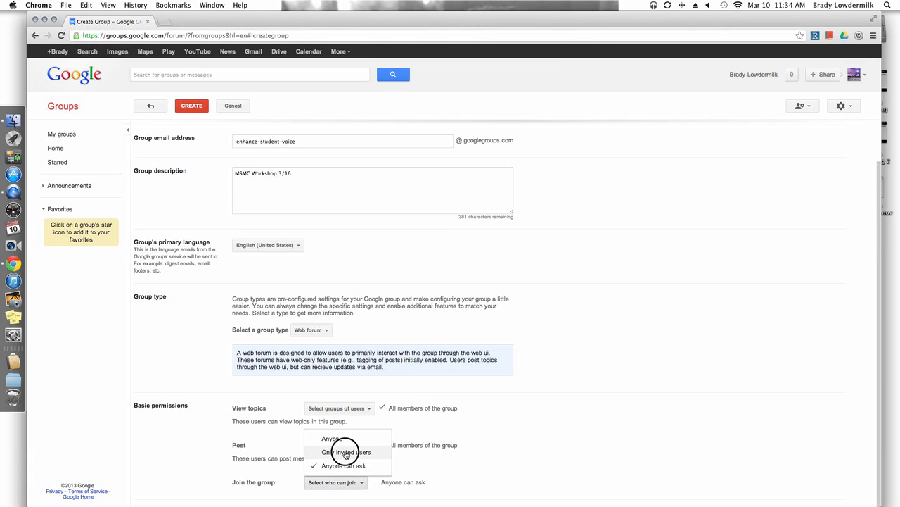
click(472, 477)
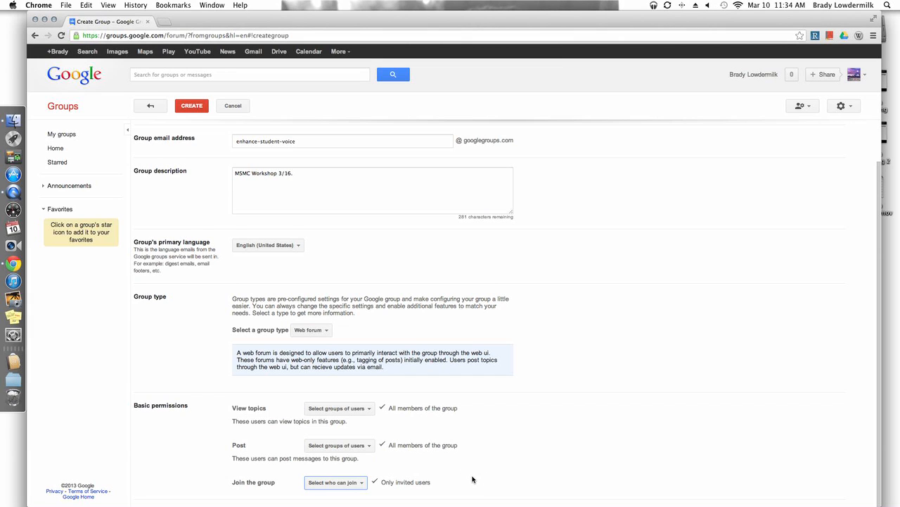
scroll(473, 479, up, 1)
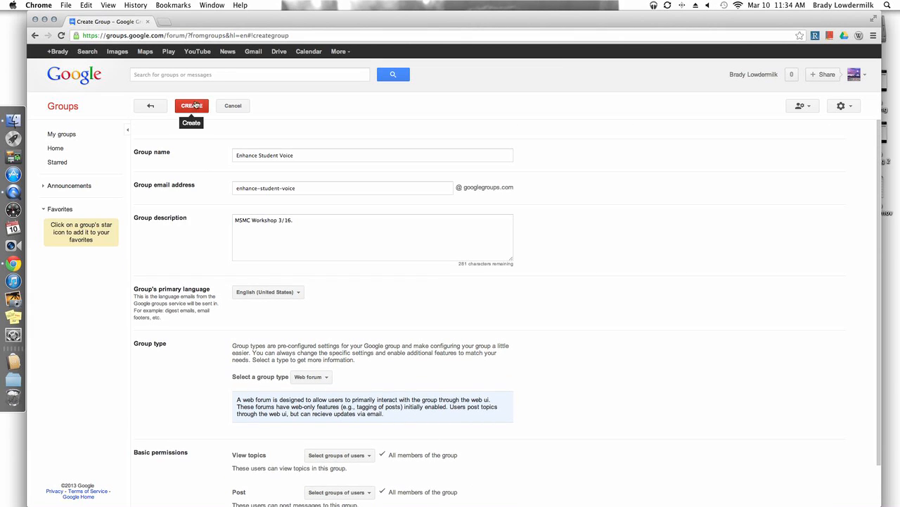
click(194, 106)
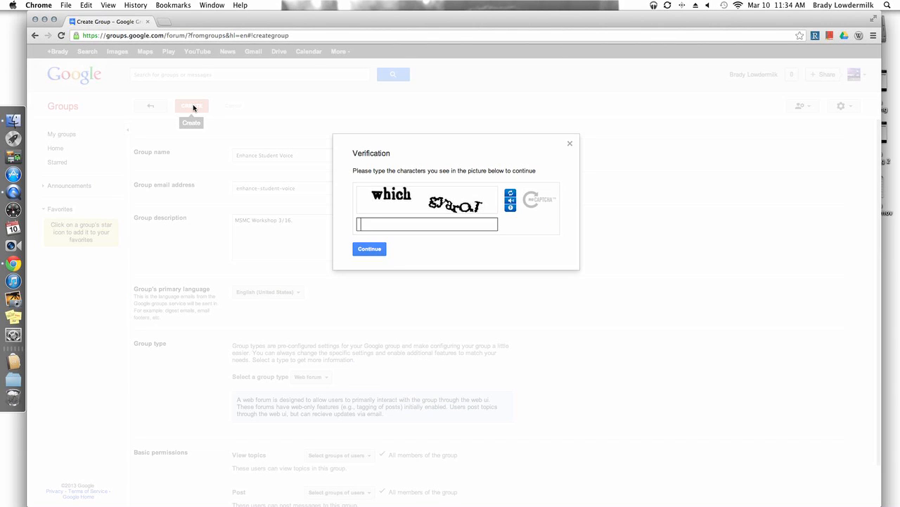
Complete the verification by entering the characters shown in the picture and continue creating the group.
text(which gyaro)
key(BackSpace)
text(OT)
click(362, 251)
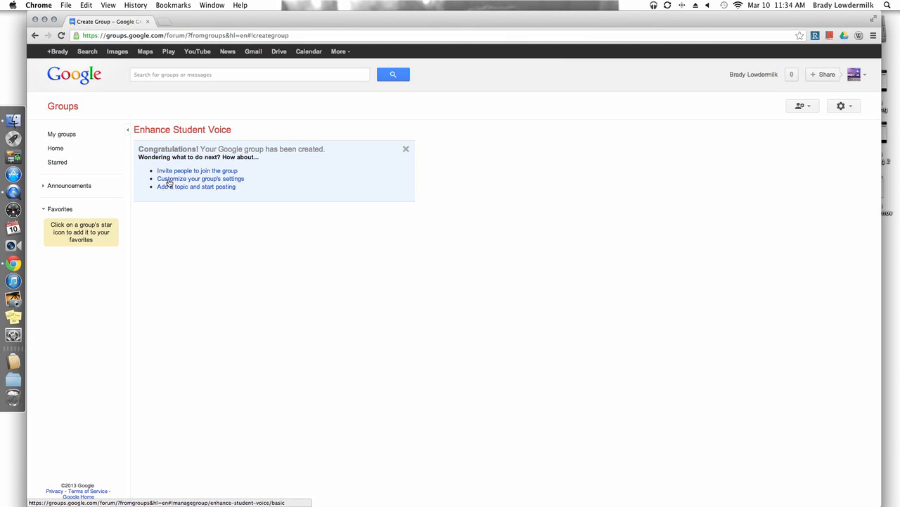
Open the new group's settings and review its general information, topic types, posting options and embedding code.
click(169, 180)
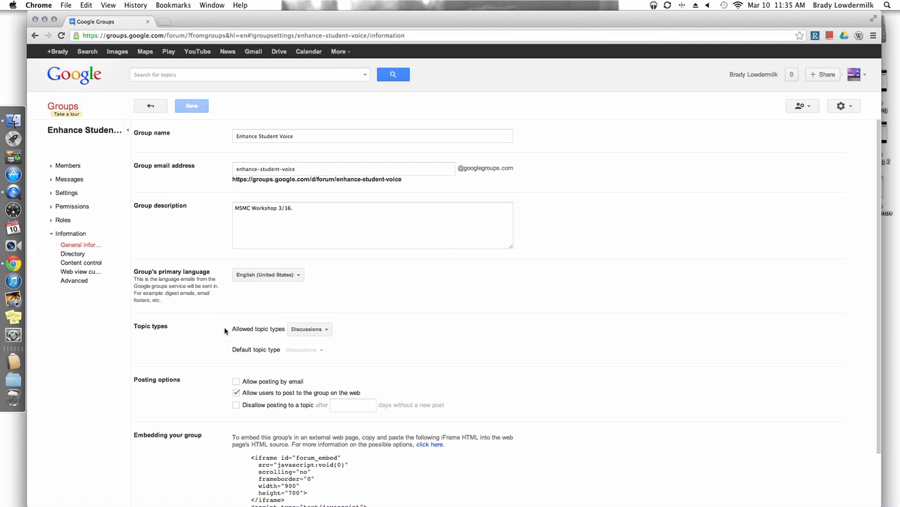
scroll(225, 353, down, 2)
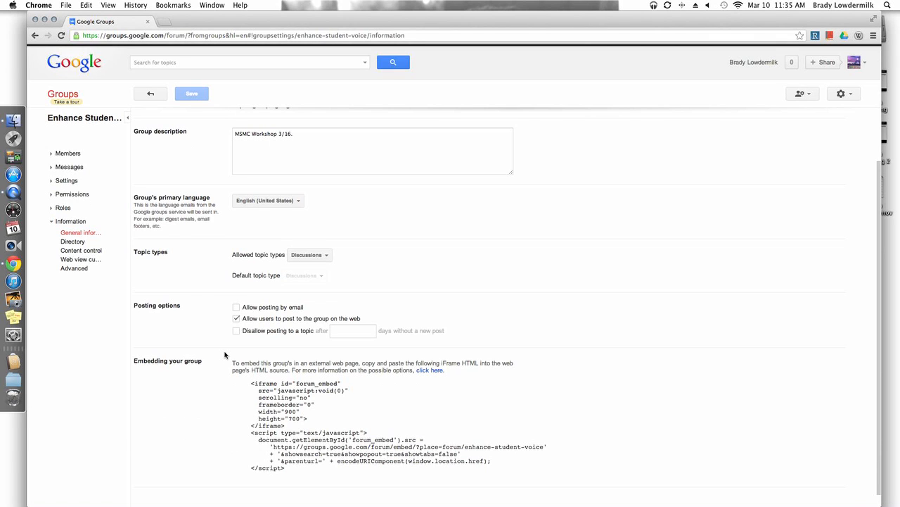
scroll(225, 353, up, 2)
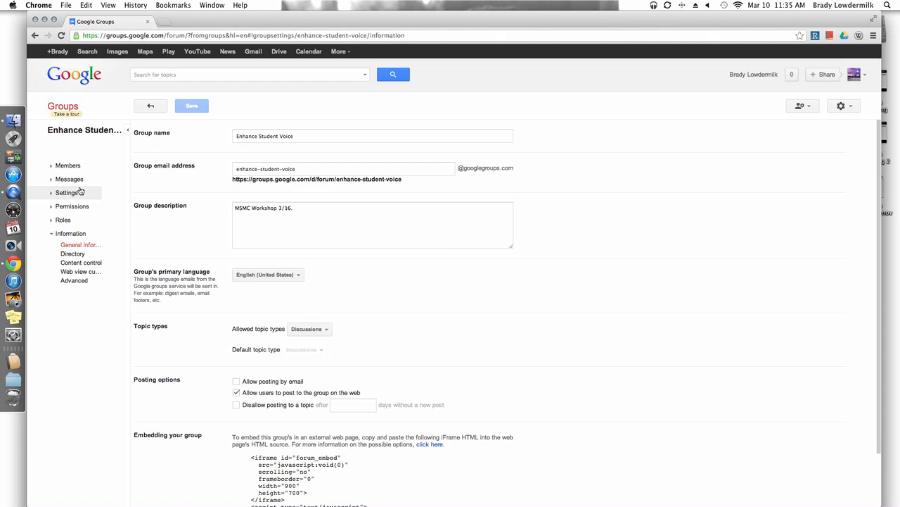
Open the invite members page and examine the email address instructions and the invitation message field.
click(52, 169)
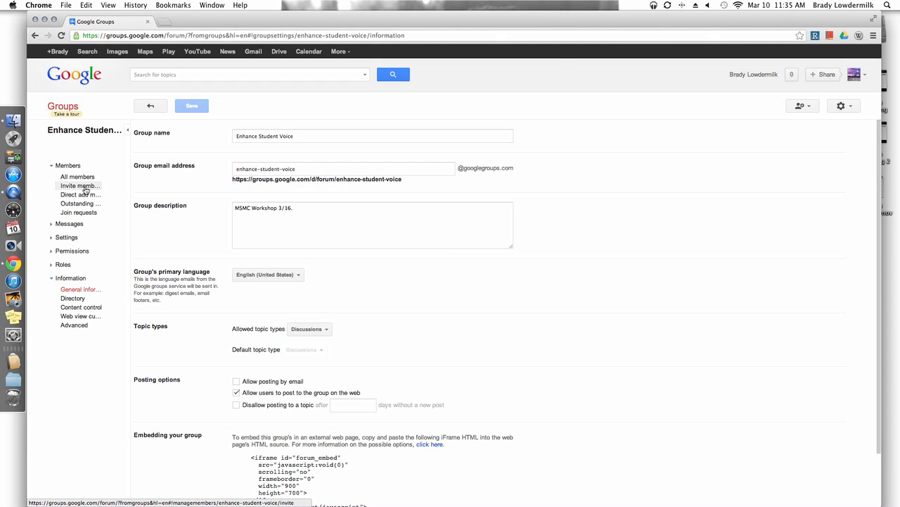
click(84, 187)
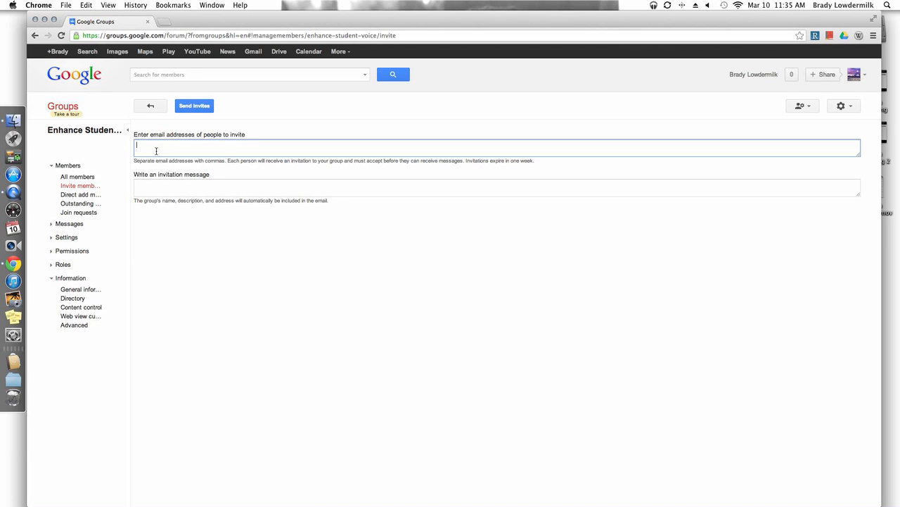
double_click(200, 161)
triple_click(202, 161)
click(201, 161)
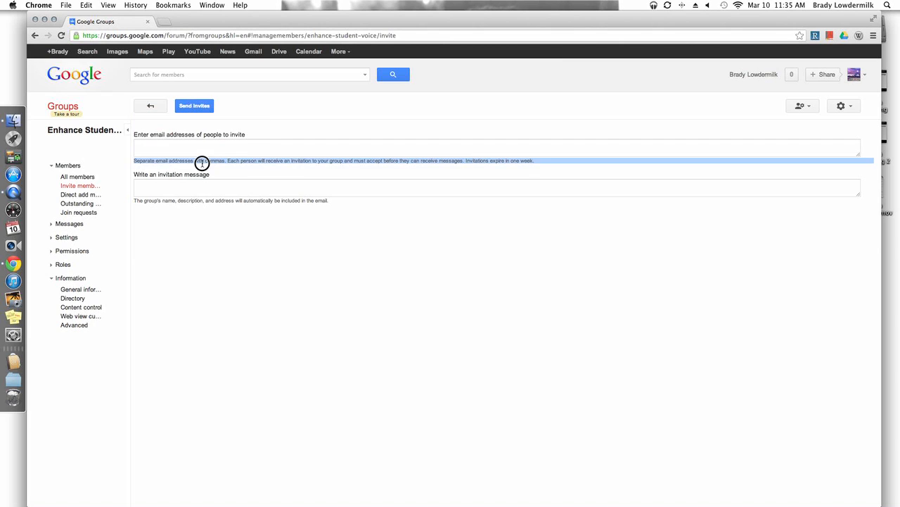
click(201, 189)
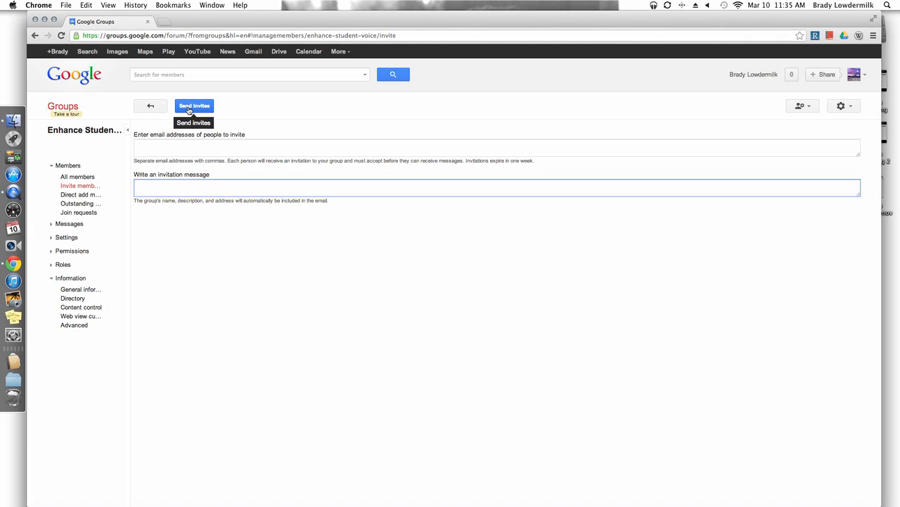
Return to the group's forum page and save a nickname with title and surname as the display name.
click(150, 109)
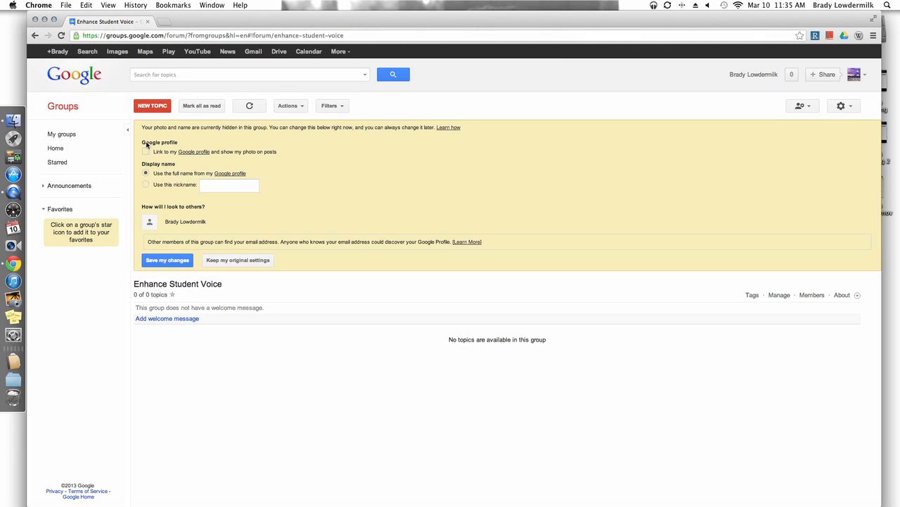
click(145, 186)
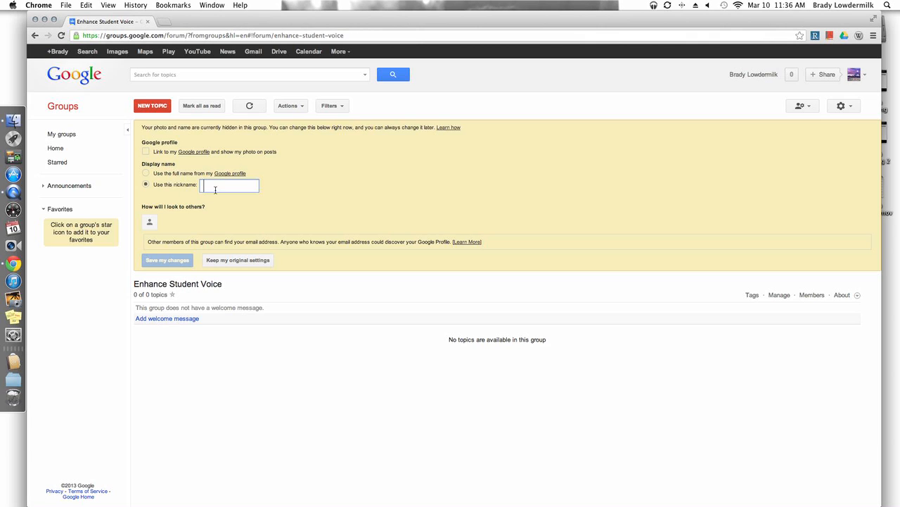
click(216, 186)
text(Mr. Lowdermilk)
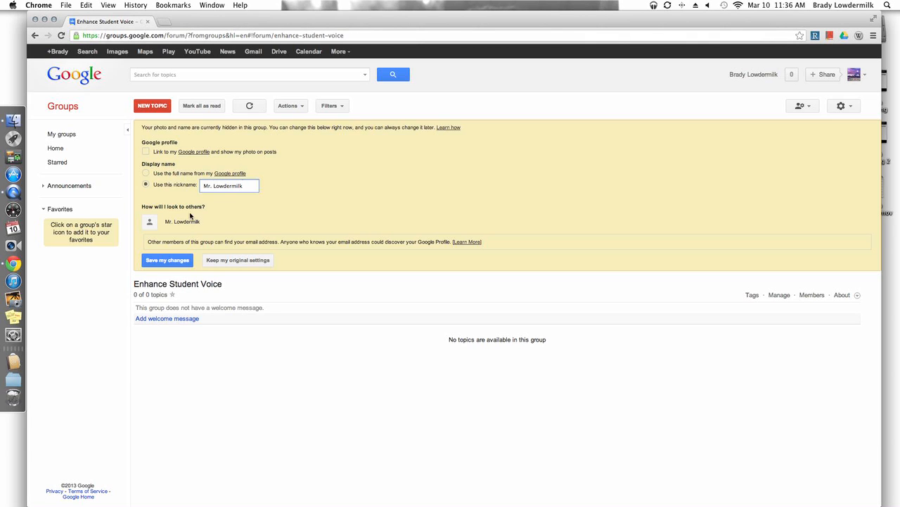
click(166, 261)
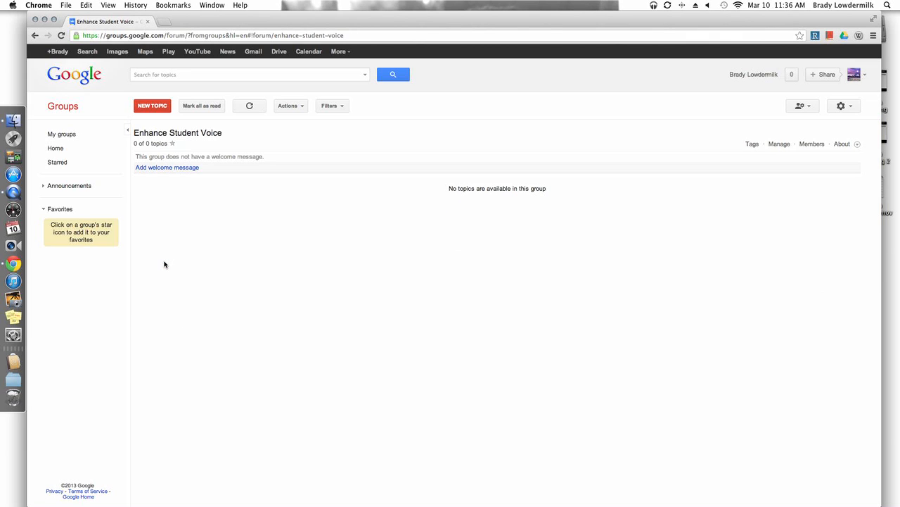
Start a welcome message for the group reading "Let's contribute stories about how you've increased student voice through the use of technology".
click(154, 167)
click(160, 200)
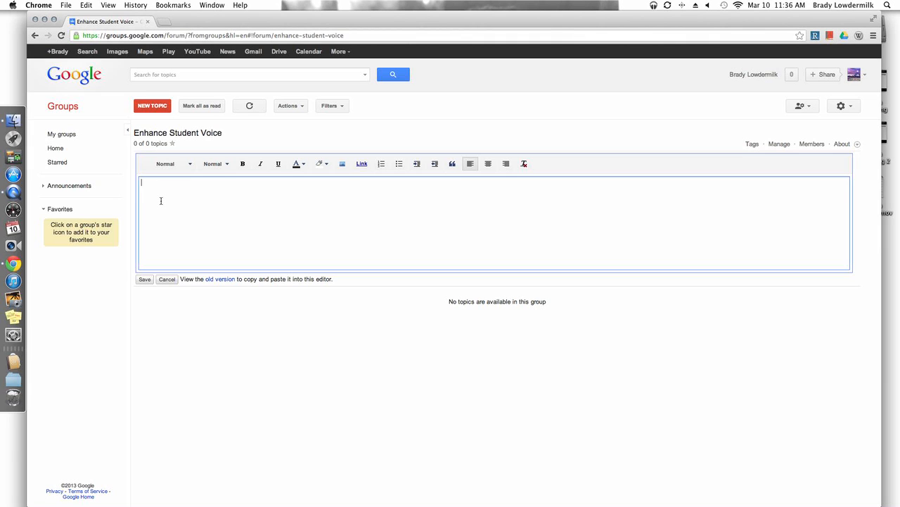
text(Let's contribute stories about how you've increased student voice )
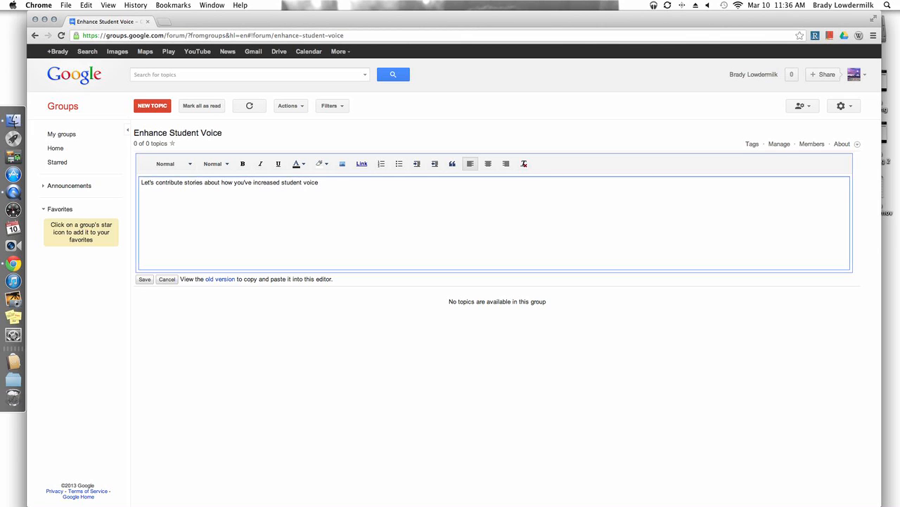
text(through the use of techno)
key(BackSpace)
text(logy.  If you need hlep)
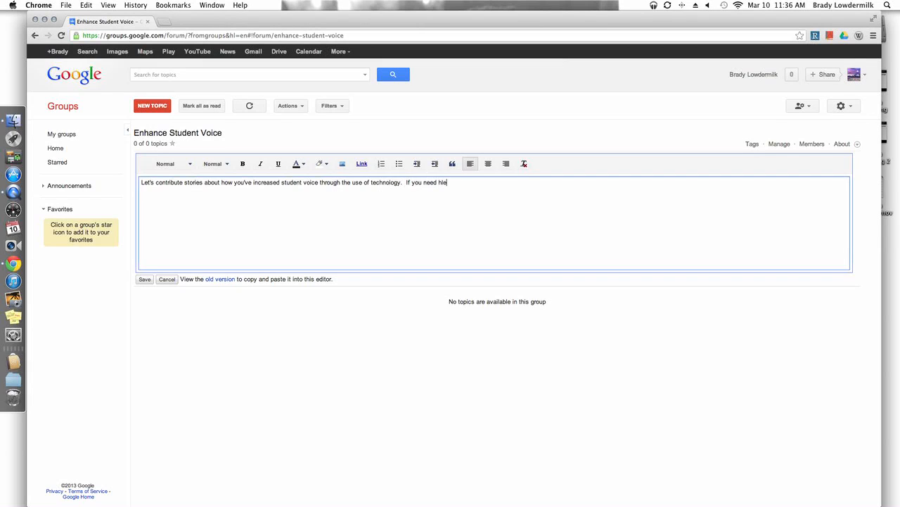
Add the sentence "If you need help or have suggestions, feel free to offer." to the welcome message and save it.
key(BackSpace)
key(BackSpace)
key(BackSpace)
key(BackSpace)
text(elp or have suggestions, feel free to offer.)
click(144, 279)
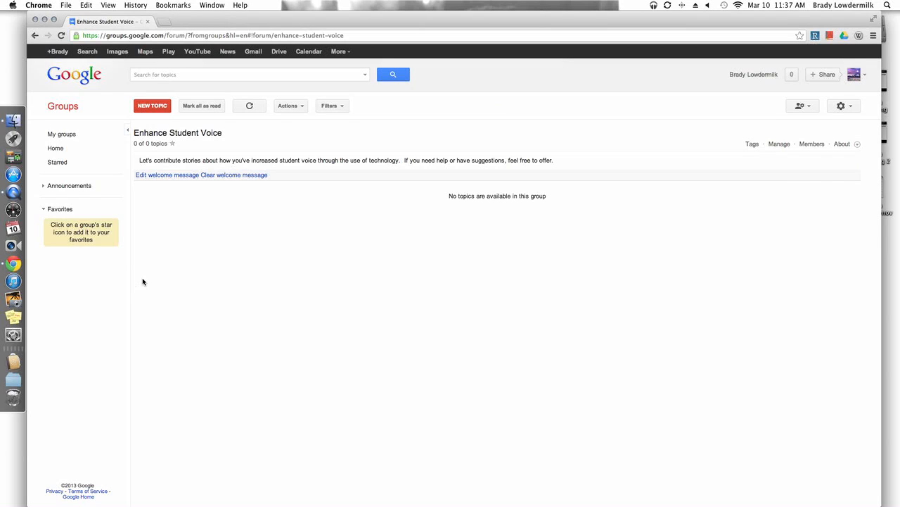
Create a new topic with the subject "Test 1" and the post type Start a discussion.
click(151, 107)
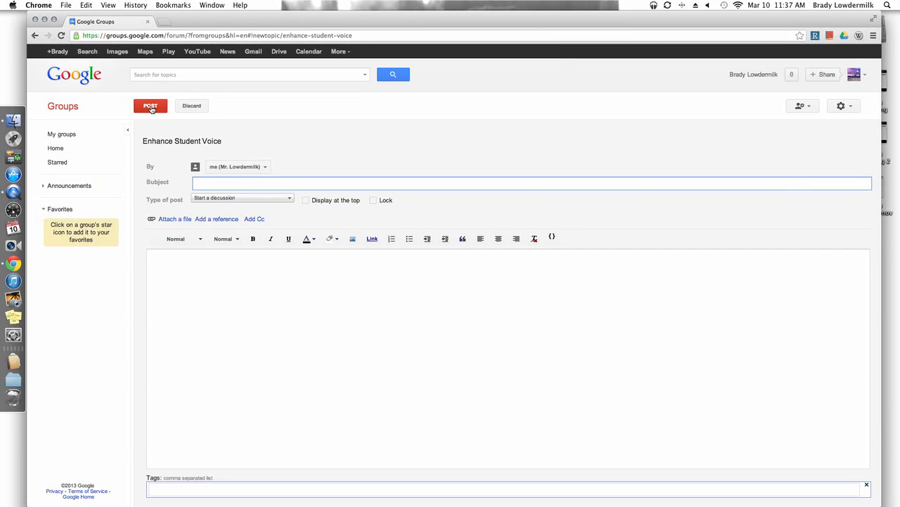
text(Test t1)
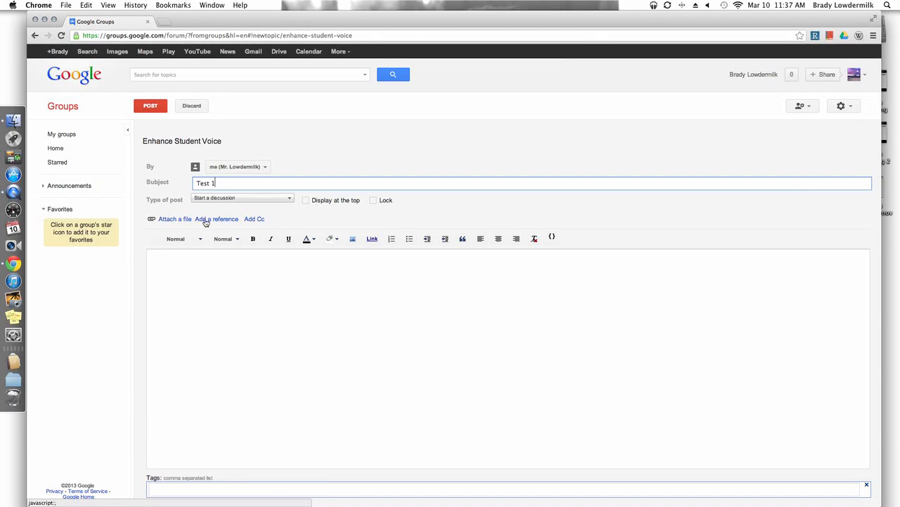
click(248, 199)
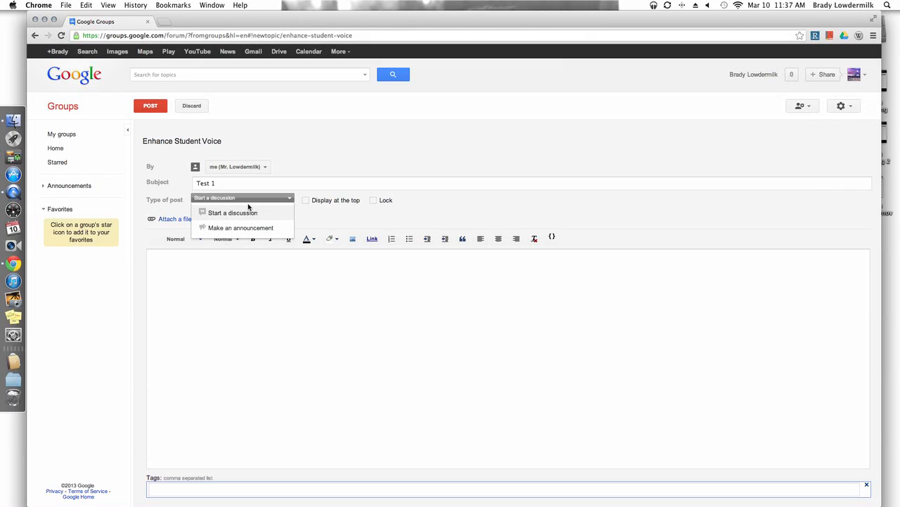
click(249, 213)
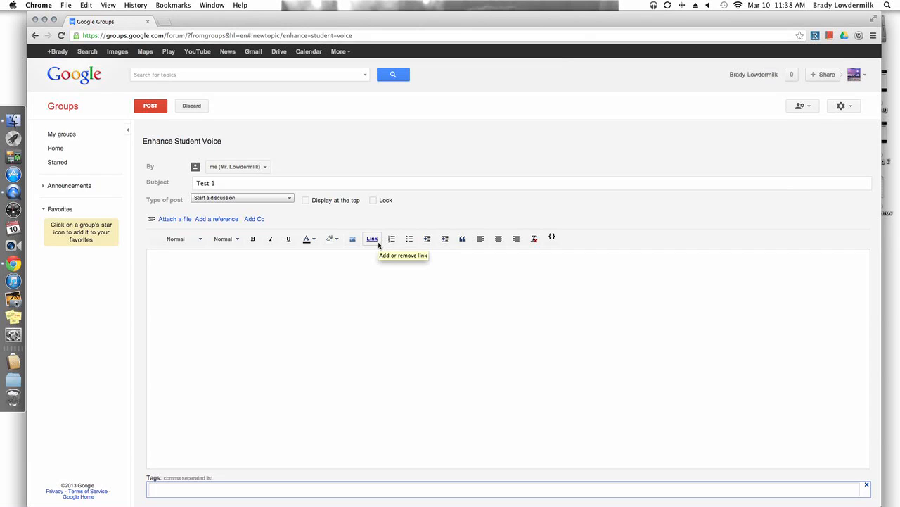
Begin the body of the topic with "Here is our first test post".
click(192, 264)
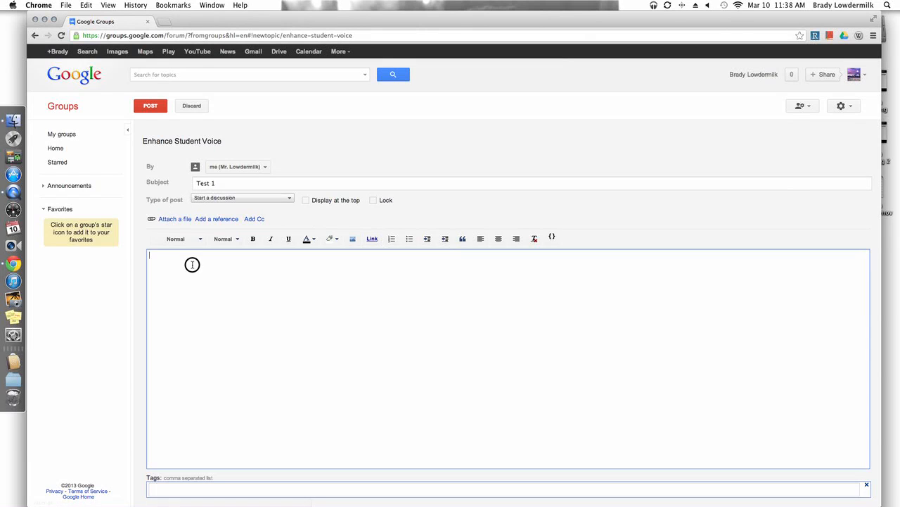
text(HEr)
key(BackSpace)
key(BackSpace)
key(BackSpace)
key(BackSpace)
key(BackSpace)
key(BackSpace)
text(ere is our first test post.  What do you do to e)
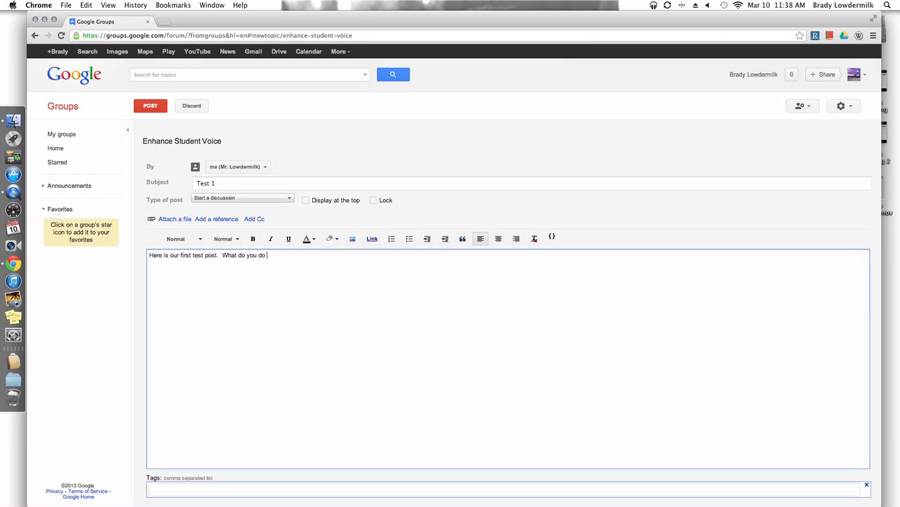
Add "What do you do to enhance student voice with technology in your classroom?" to the body and post the topic.
key(BackSpace)
text(i)
key(BackSpace)
text(ehna)
key(BackSpace)
key(BackSpace)
text(hance student voice with technology )
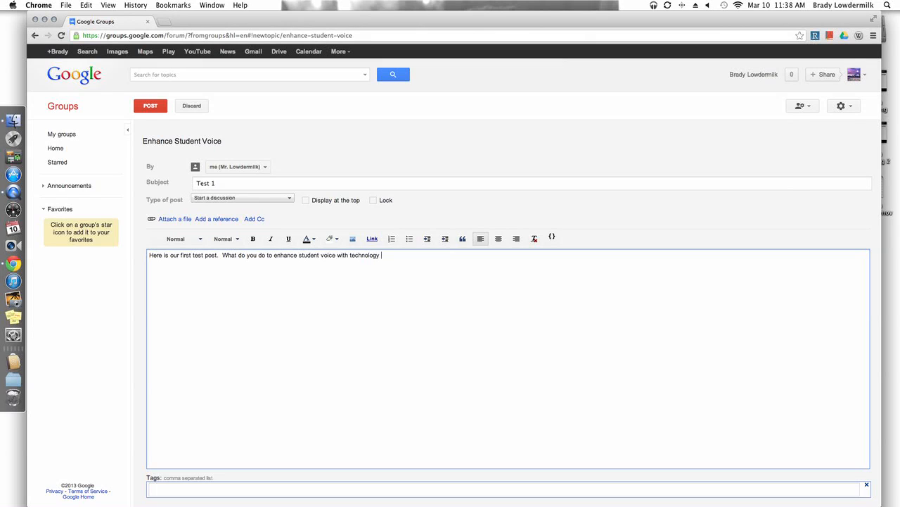
text(in your classroom.)
click(204, 491)
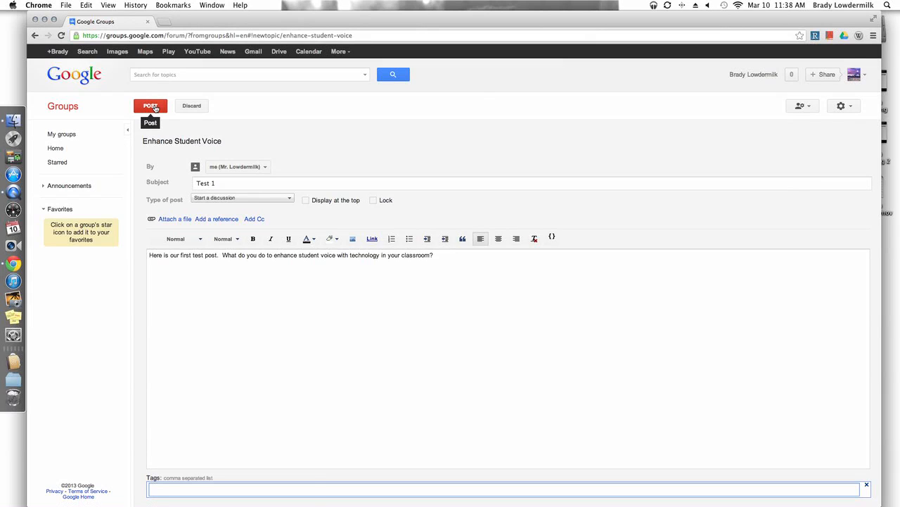
click(155, 107)
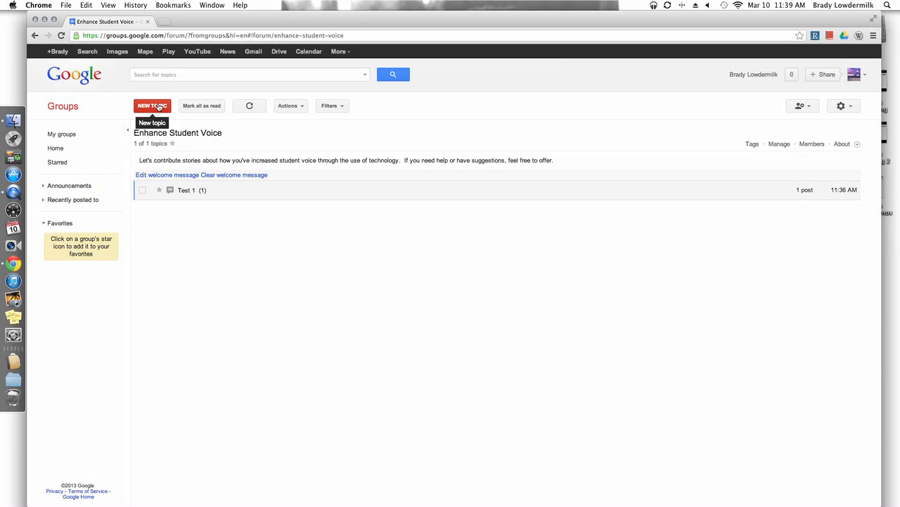
Review the group's member invitation settings and the Messages, Settings, Permissions and Roles options, and return to the Groups home page.
click(849, 106)
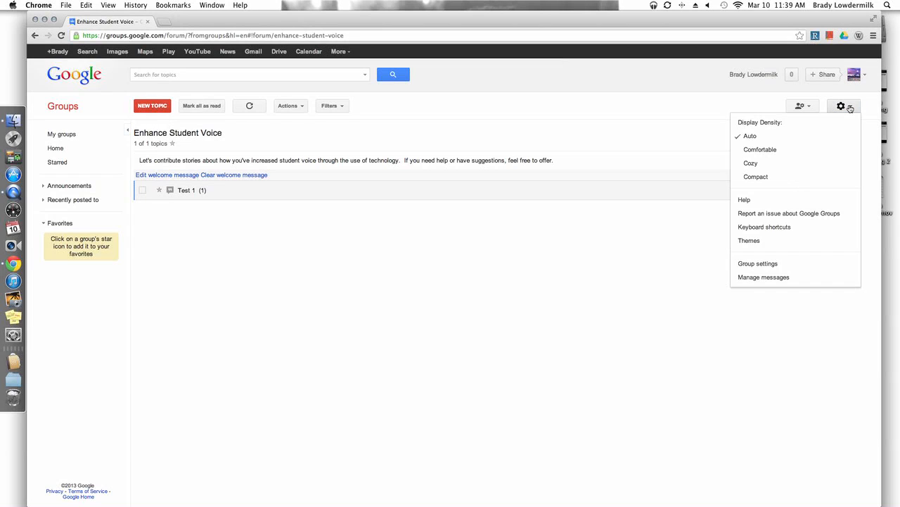
click(771, 269)
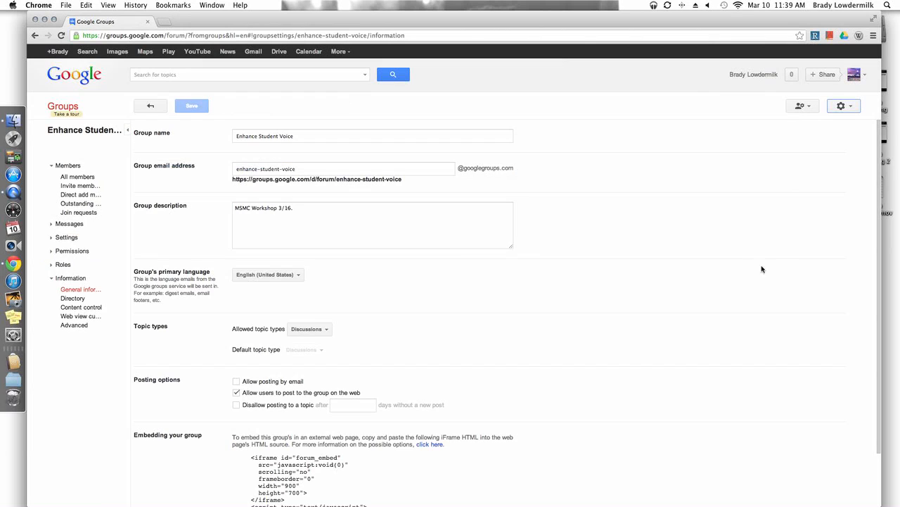
click(76, 187)
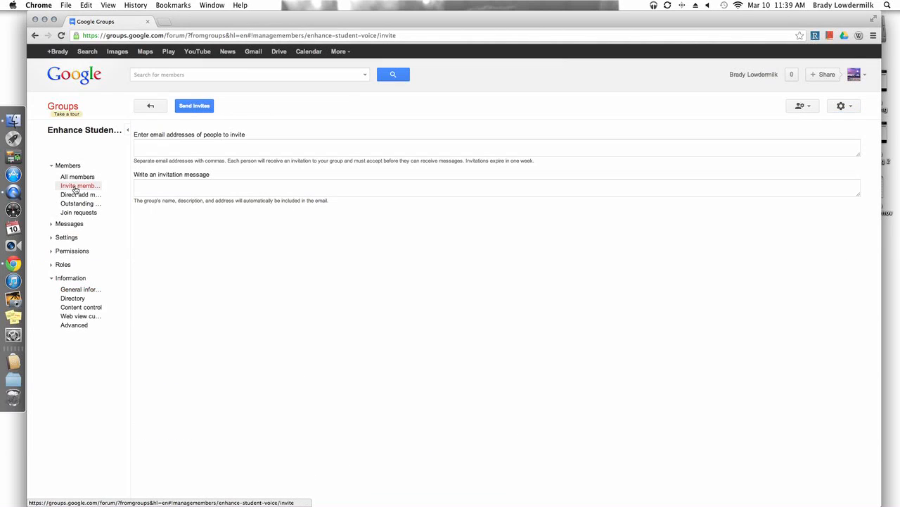
click(51, 224)
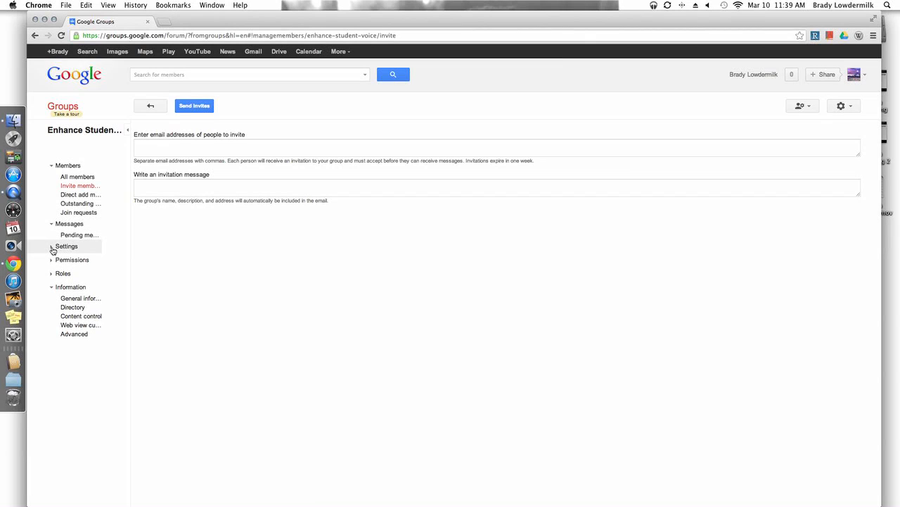
click(52, 247)
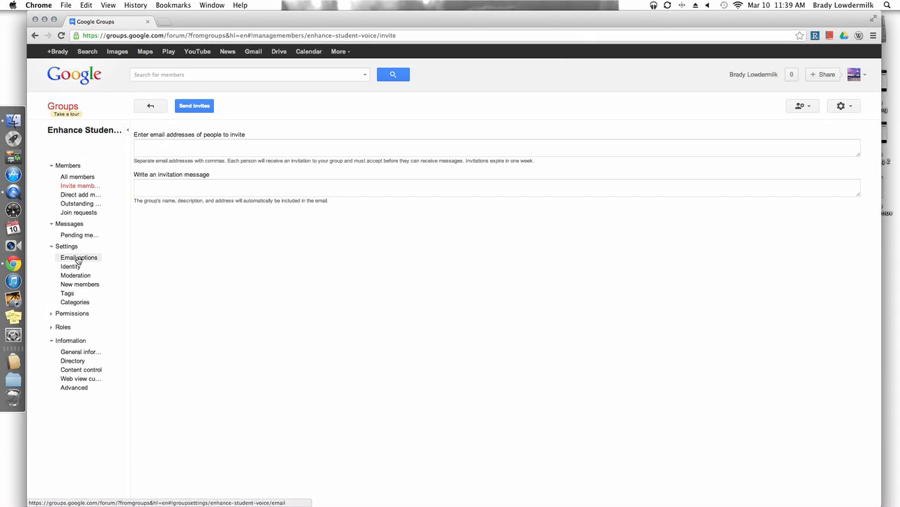
click(55, 316)
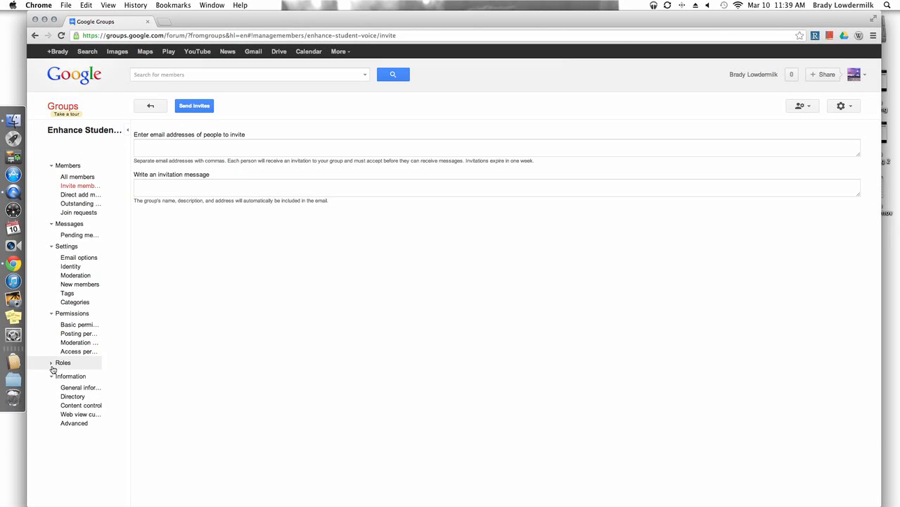
click(50, 363)
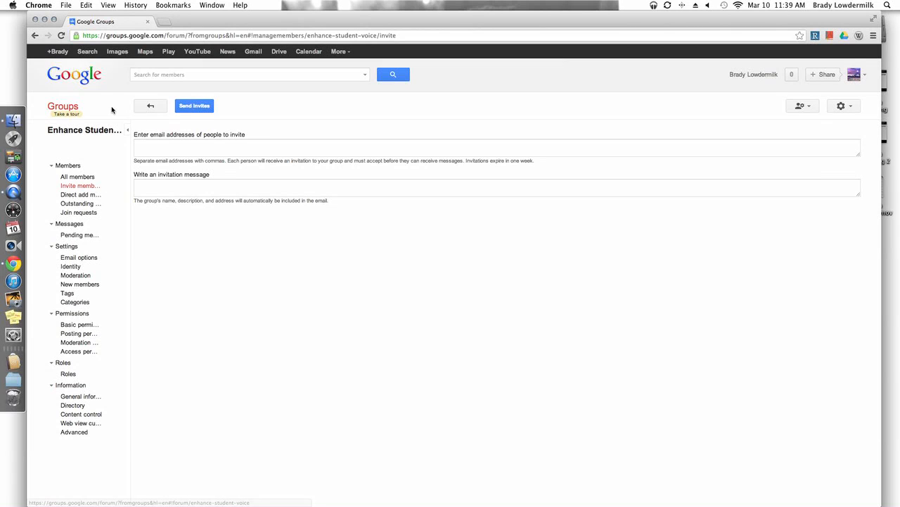
click(64, 108)
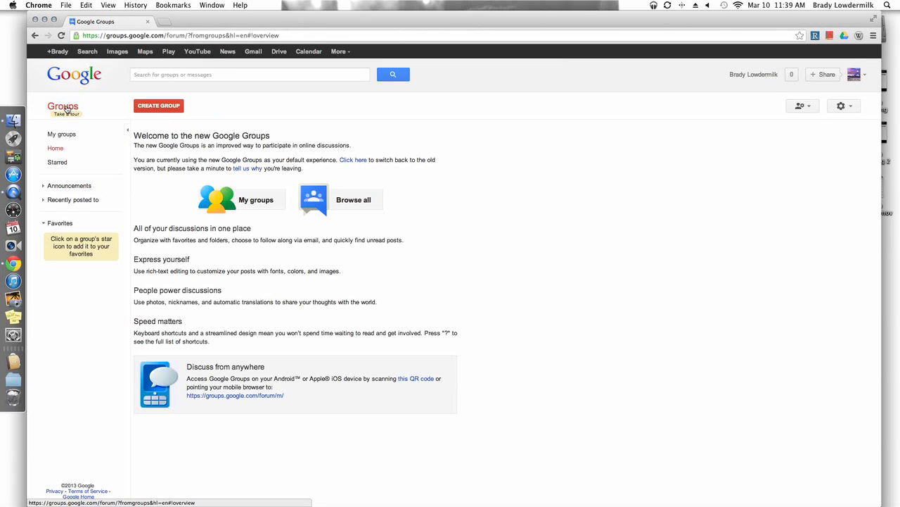